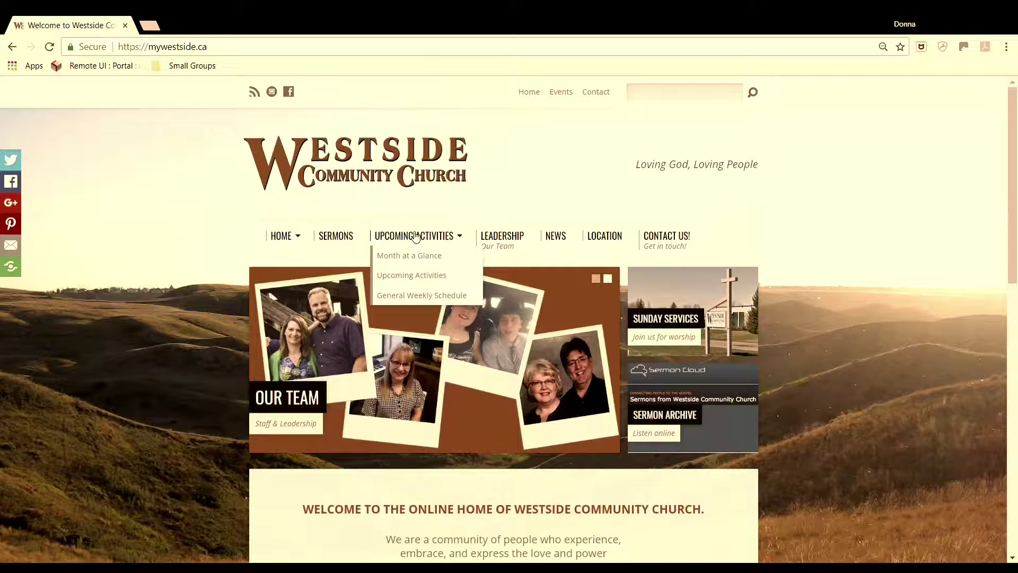
Open the Month at a Glance calendar and advance it through June to July 2018
{"action": "left_click", "coordinate": [405, 258]}
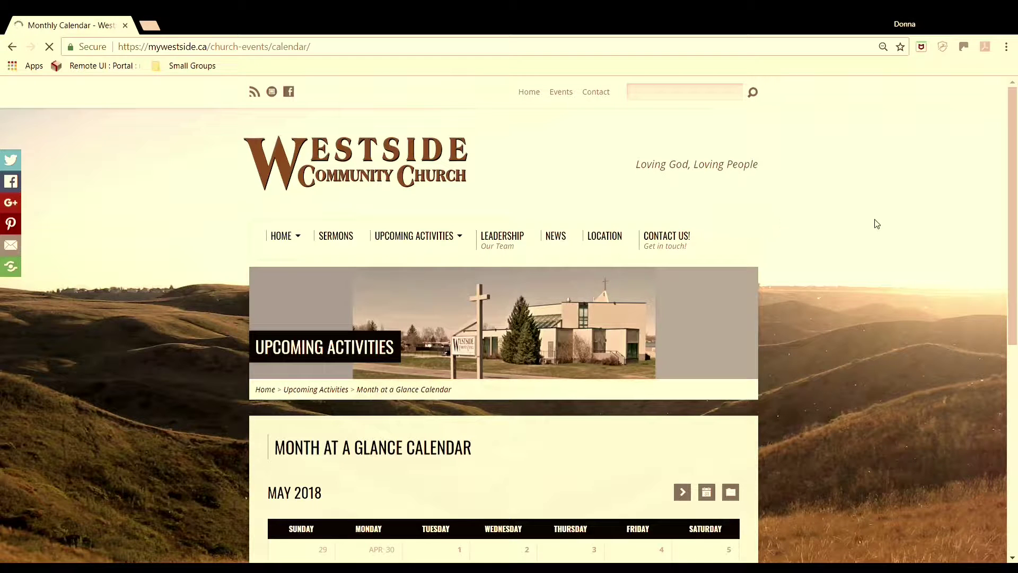
{"action": "left_click_drag", "start_coordinate": [1011, 238], "coordinate": [1012, 375]}
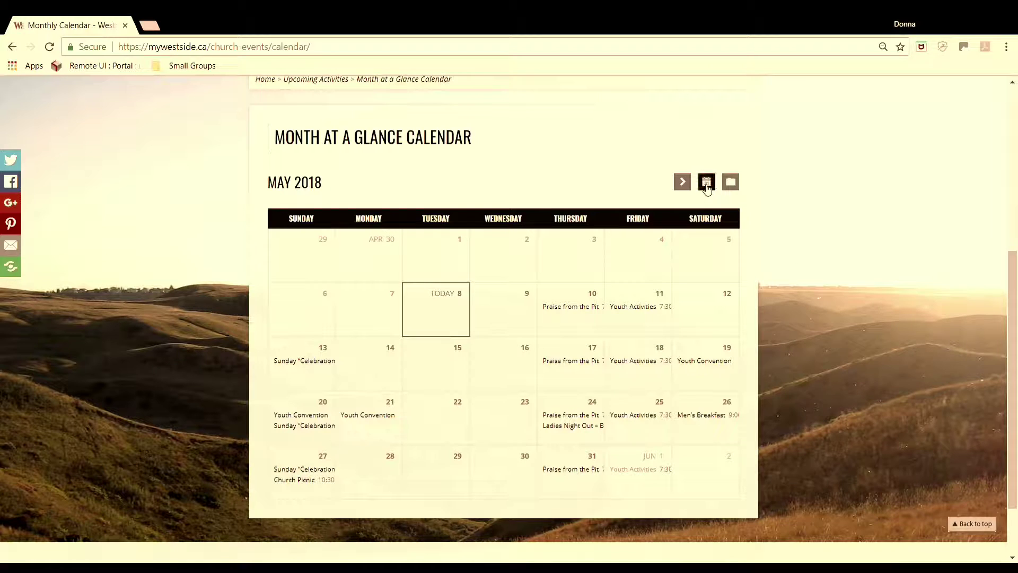
{"action": "left_click", "coordinate": [683, 183]}
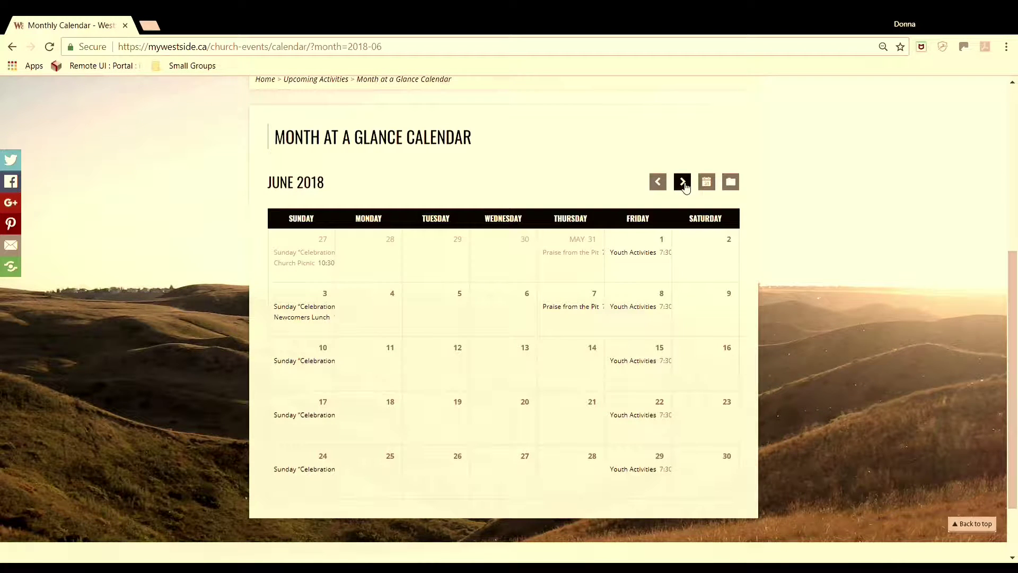
{"action": "left_click", "coordinate": [683, 182]}
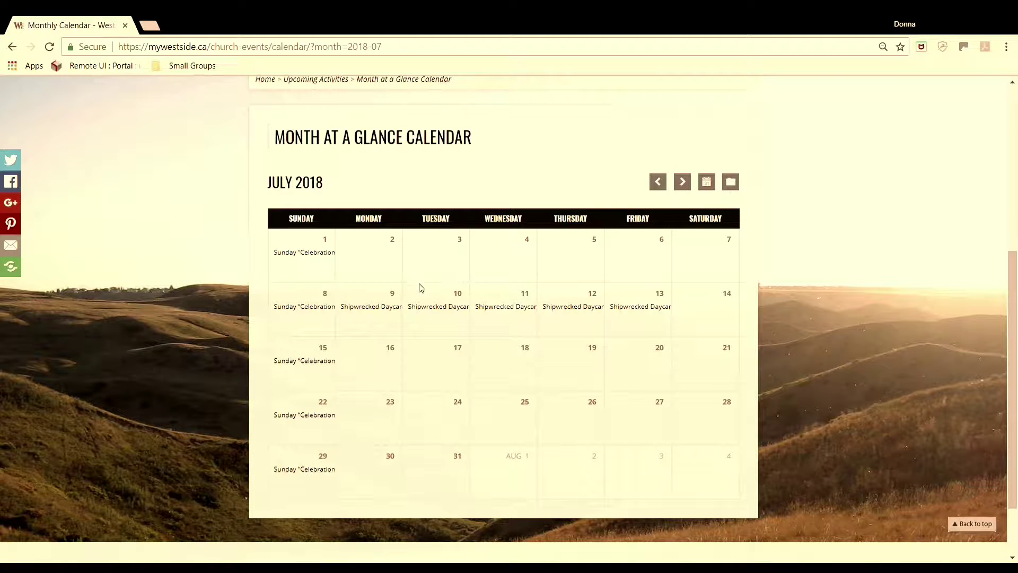
{"action": "mouse_move", "coordinate": [371, 306]}
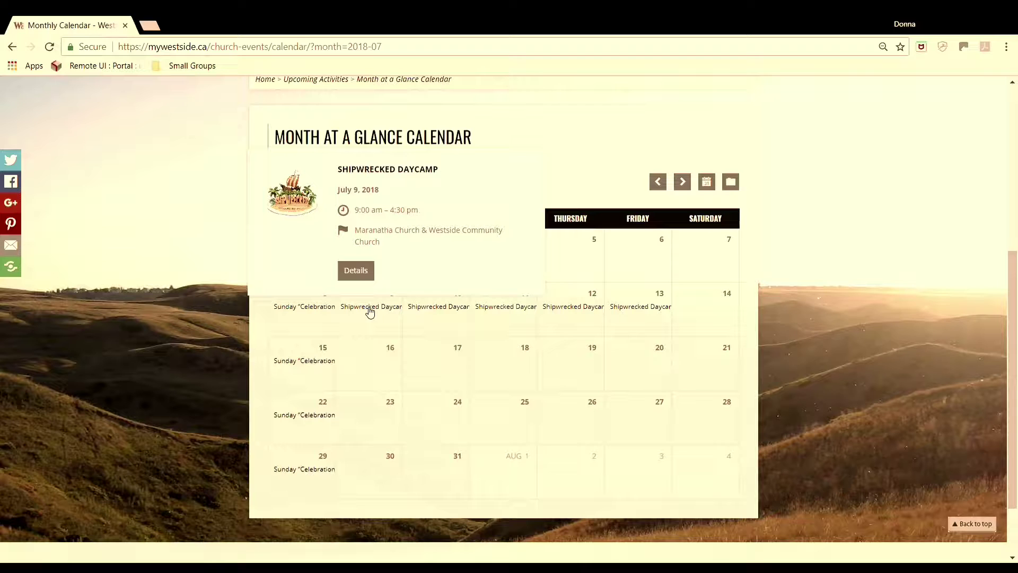
Open the Shipwrecked Daycamp details page for its July 9–13 registration and volunteer links
{"action": "left_click", "coordinate": [356, 271]}
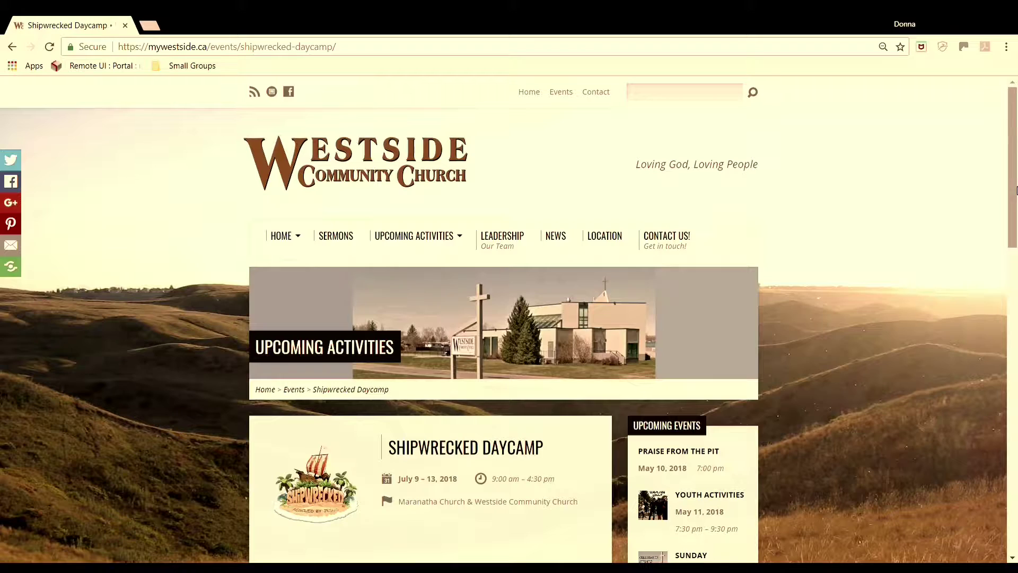
{"action": "left_click_drag", "start_coordinate": [1013, 183], "coordinate": [1014, 300]}
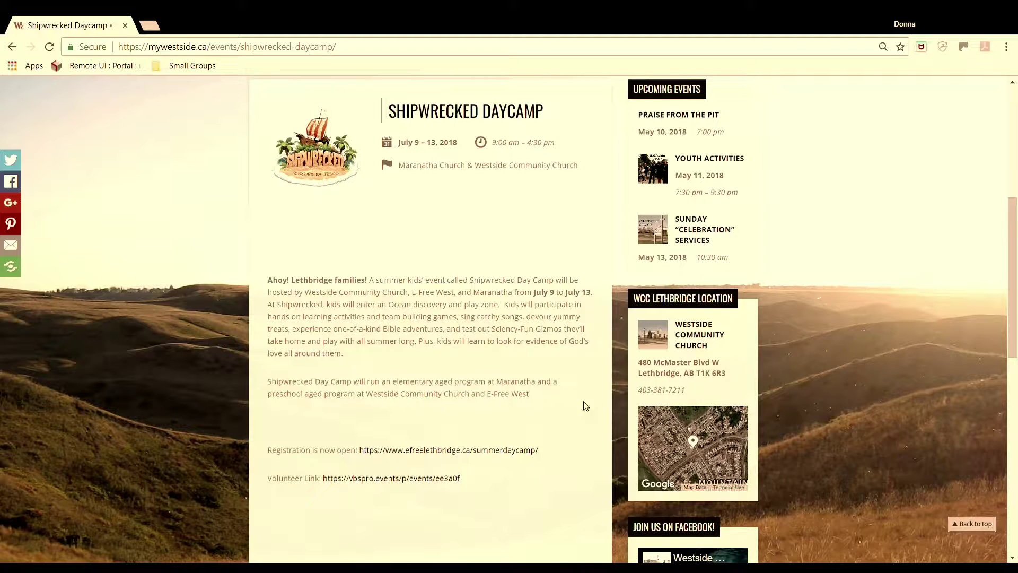
Open the Summer Day Camp 2018 registration link, then return to the Shipwrecked Daycamp page
{"action": "left_click", "coordinate": [474, 452]}
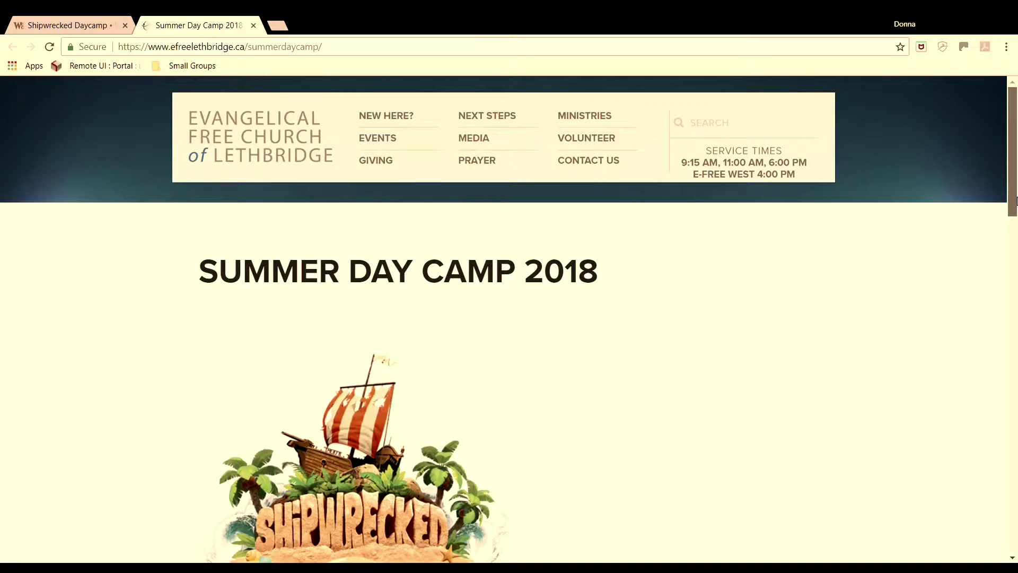
{"action": "left_click_drag", "start_coordinate": [1013, 151], "coordinate": [1013, 263]}
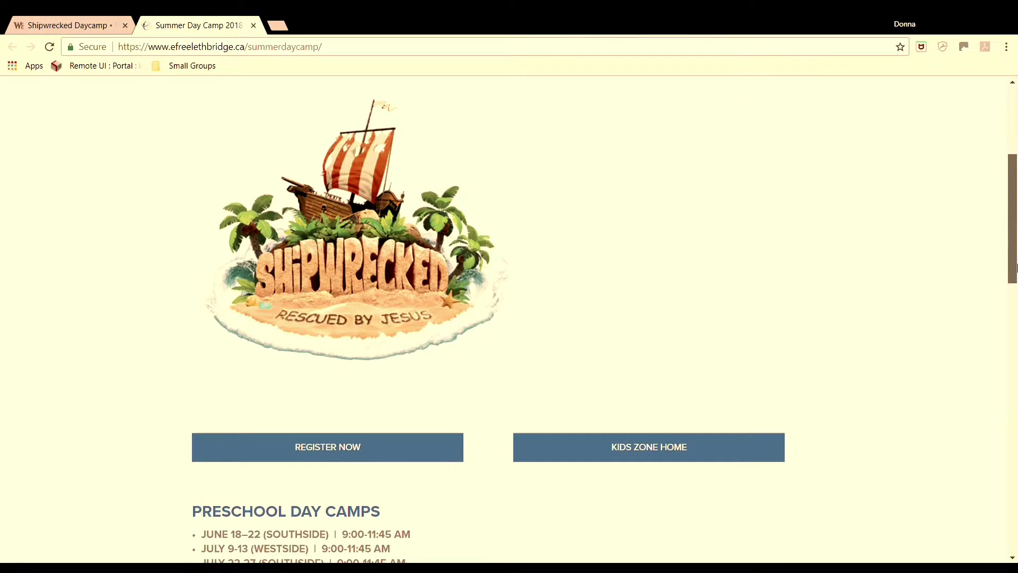
{"action": "scroll", "coordinate": [520, 159], "scroll_direction": "down", "scroll_amount": 1}
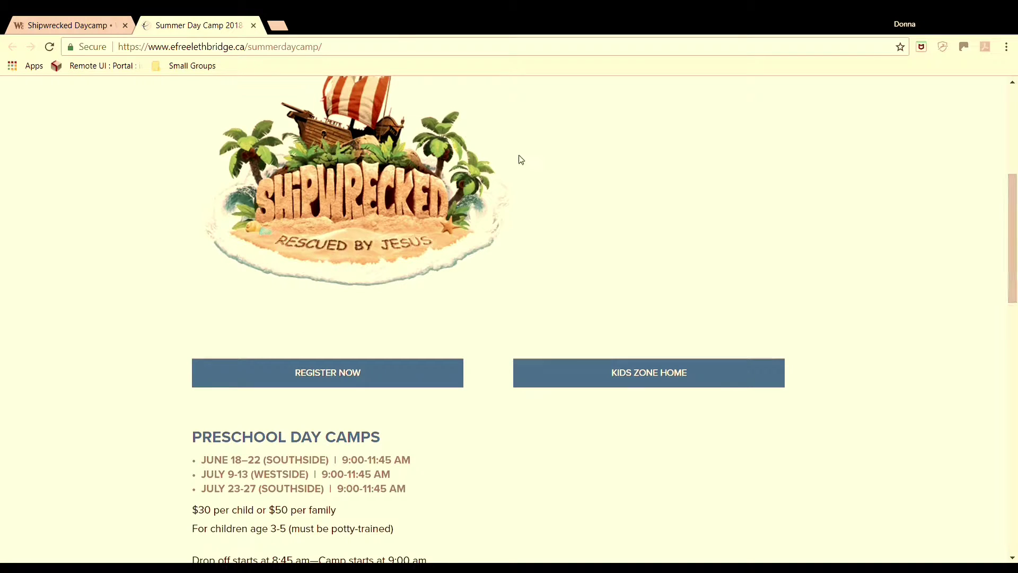
{"action": "left_click", "coordinate": [70, 17]}
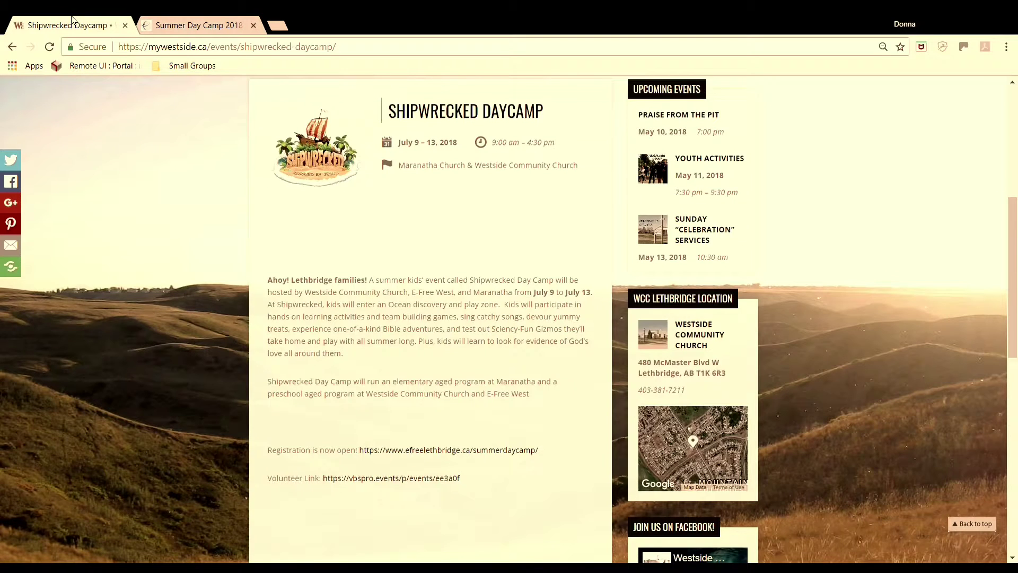
Open the VBS Pro volunteer link, then return to the Shipwrecked Daycamp page
{"action": "left_click", "coordinate": [430, 479]}
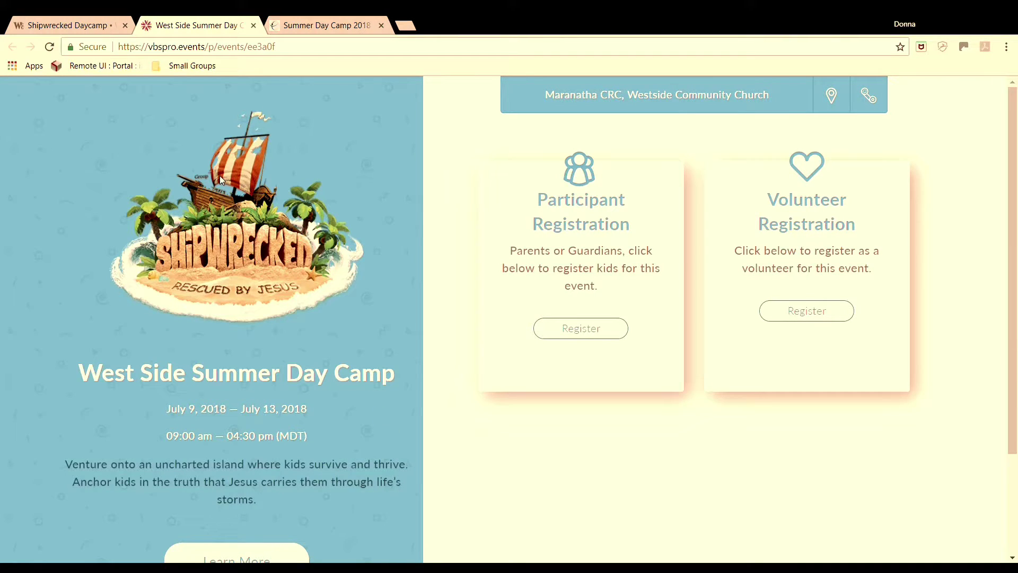
{"action": "left_click", "coordinate": [78, 17]}
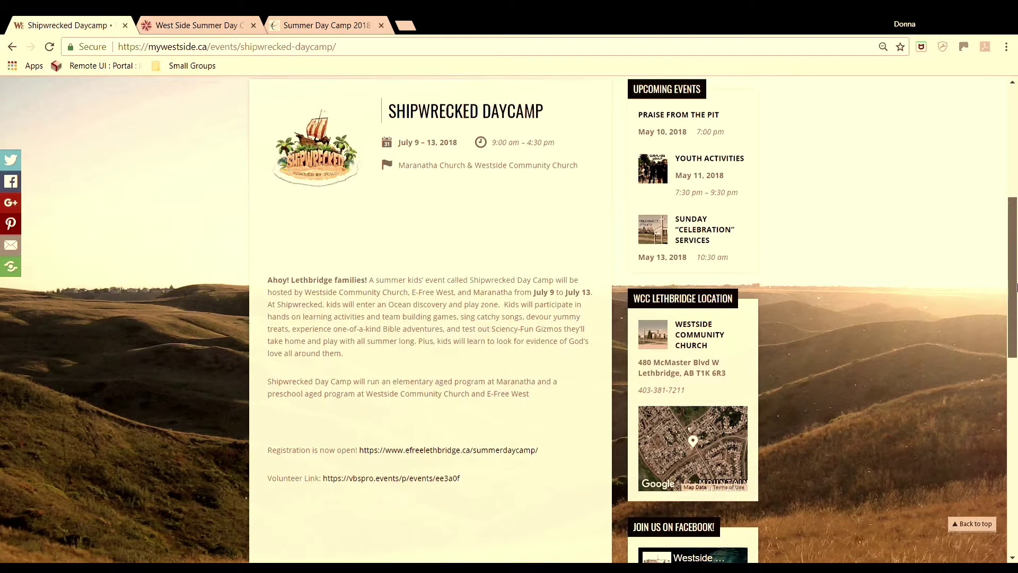
{"action": "left_click_drag", "start_coordinate": [1009, 292], "coordinate": [1012, 361]}
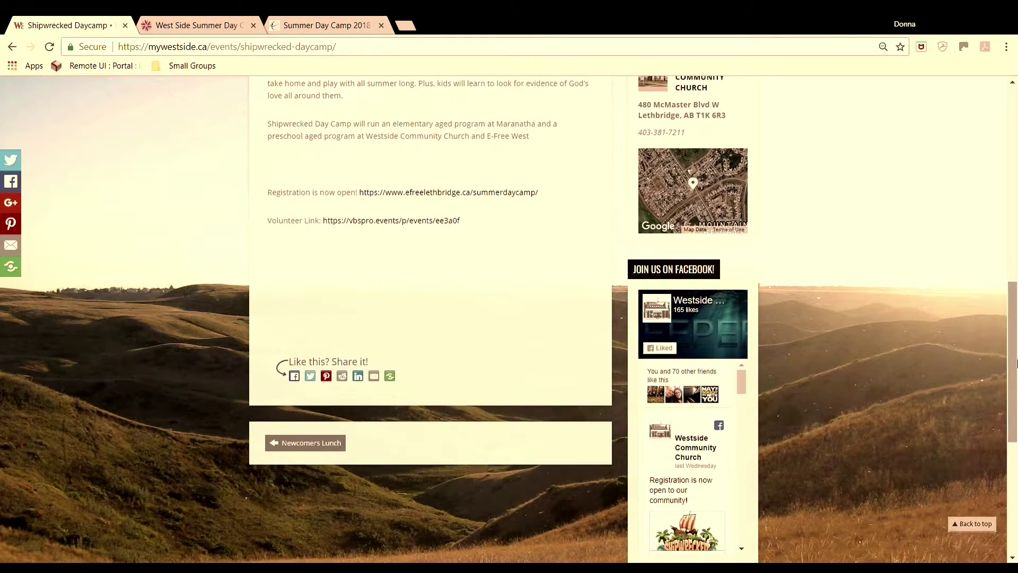